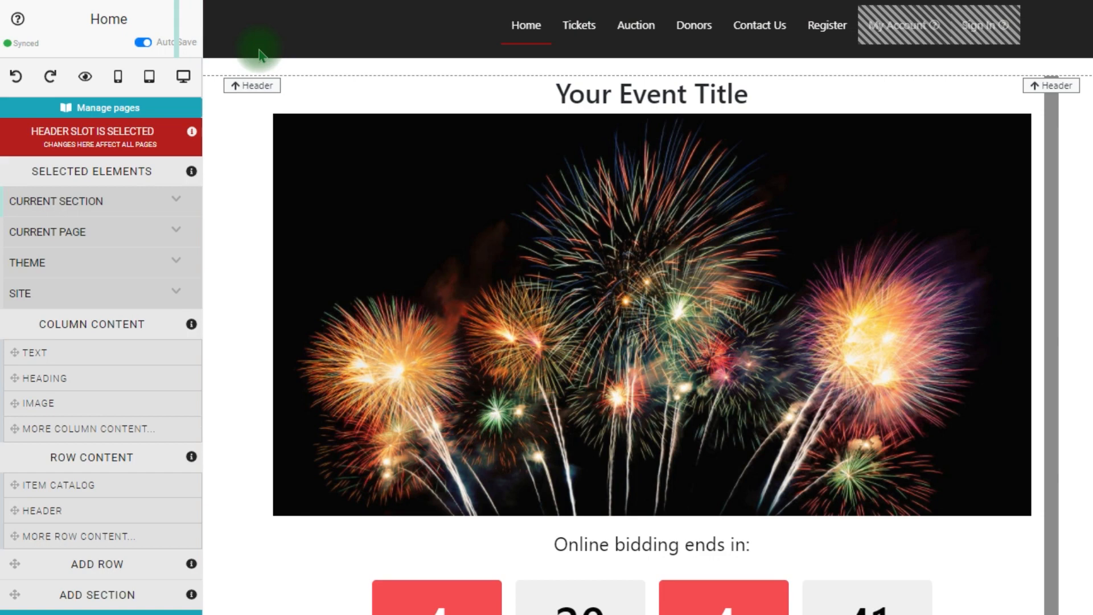
# - Look over the Home page from header to footer, selecting the footer slot to check its scope and clearing the selection
pyautogui.click(238, 277)
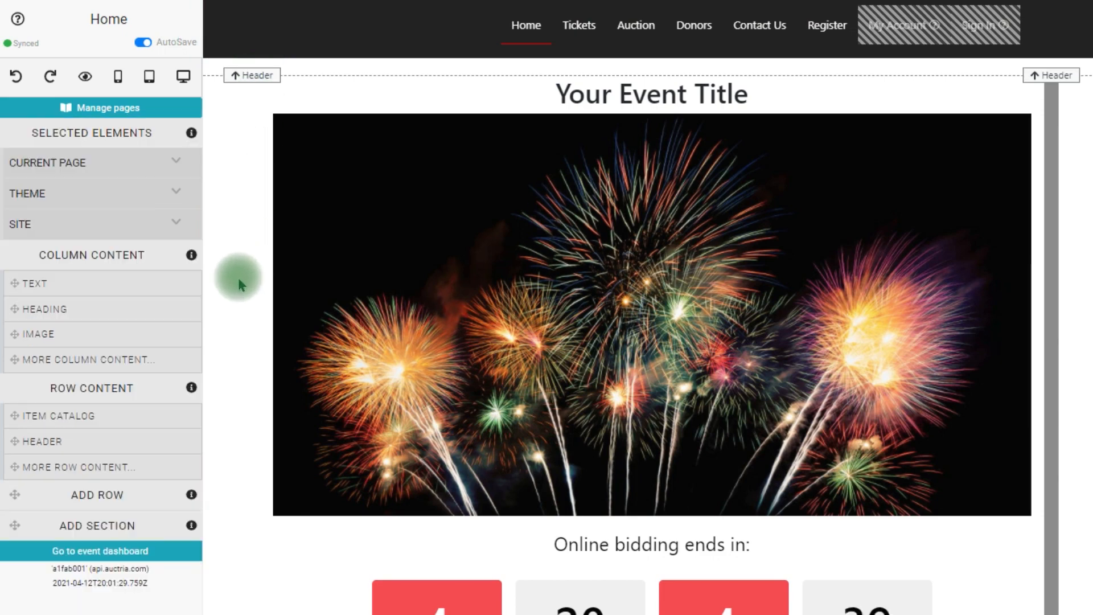
pyautogui.scroll(-5, 1088, 163)
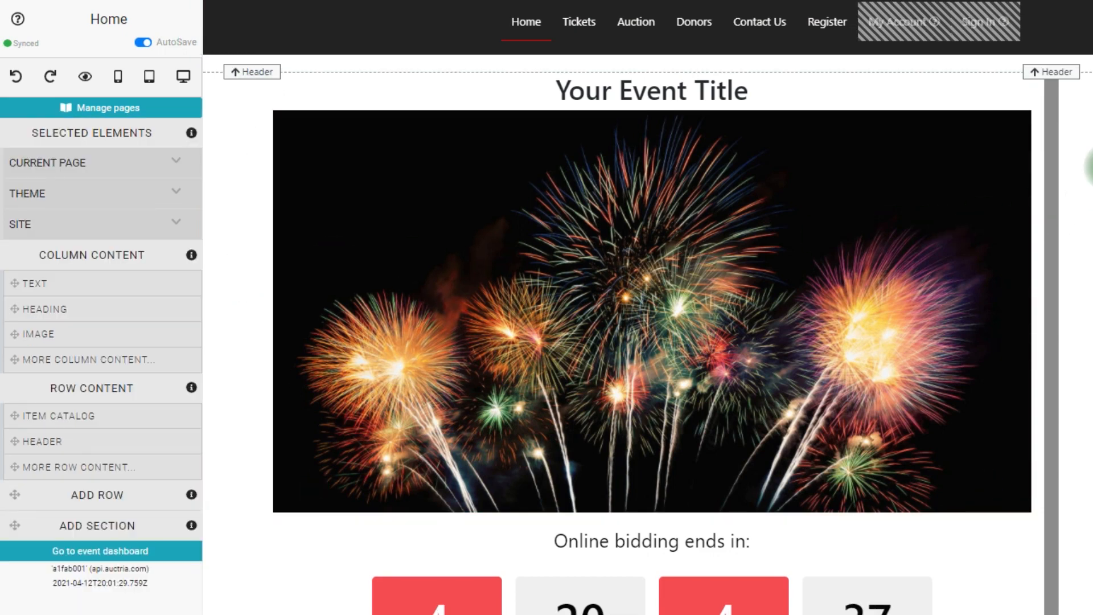
pyautogui.scroll(-6, 647, 307)
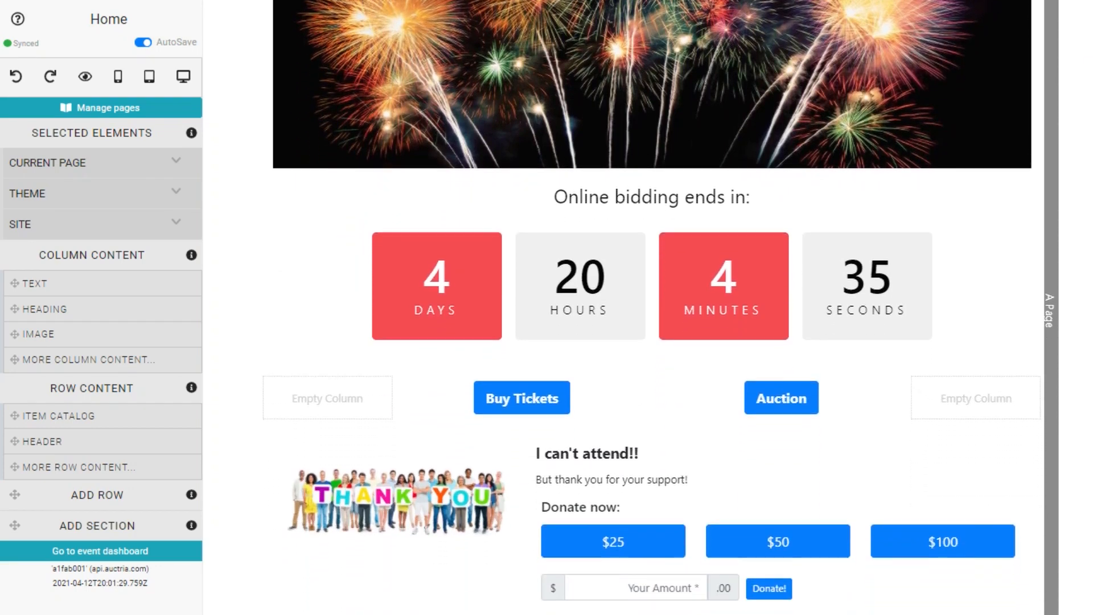
pyautogui.scroll(-1, 649, 513)
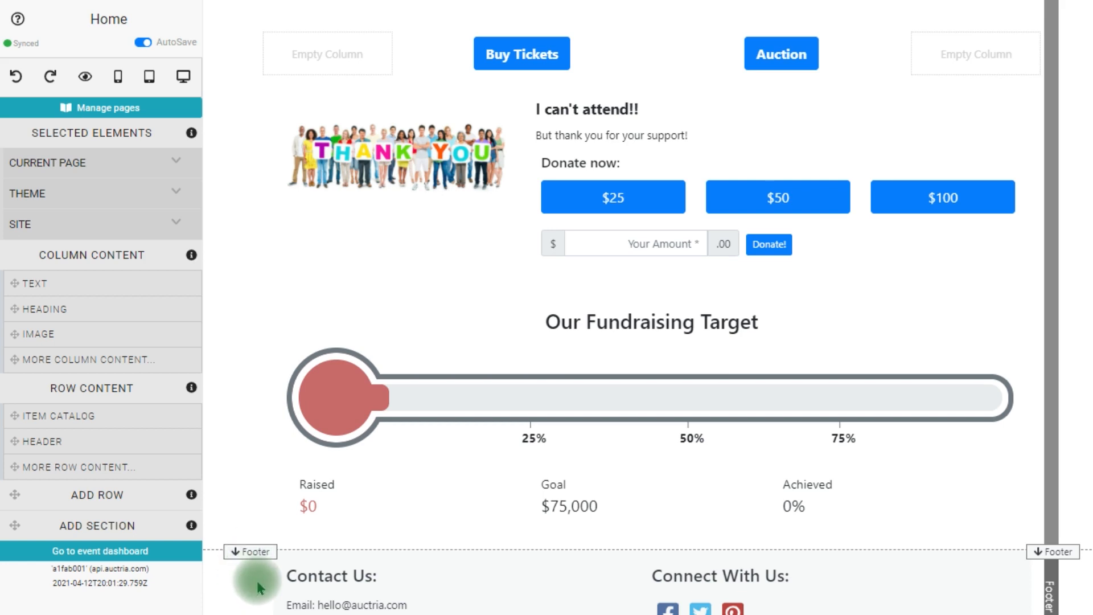
pyautogui.click(858, 566)
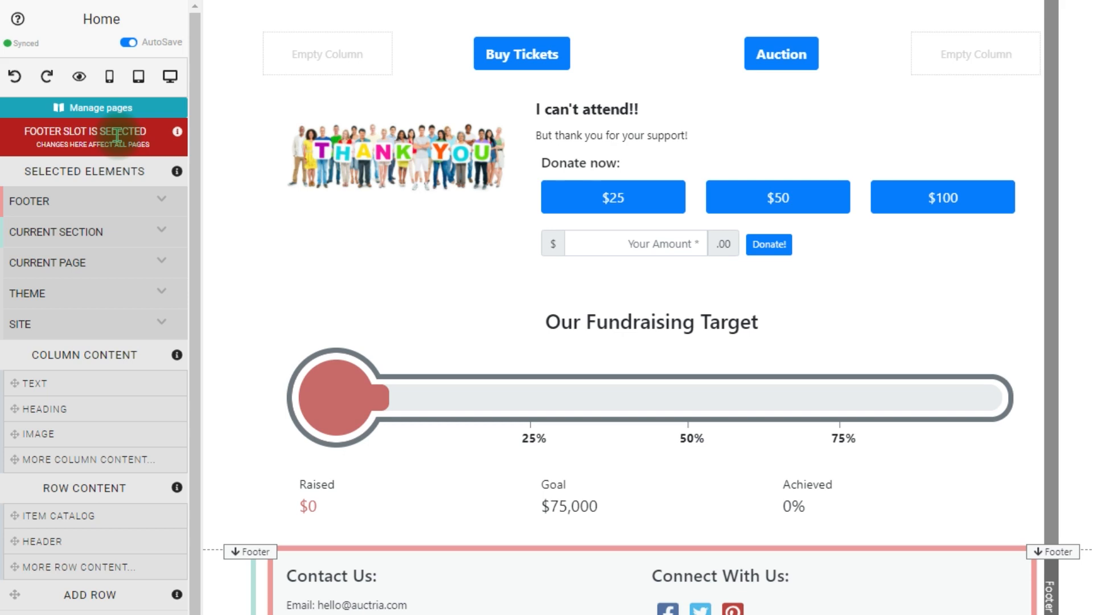
pyautogui.click(229, 179)
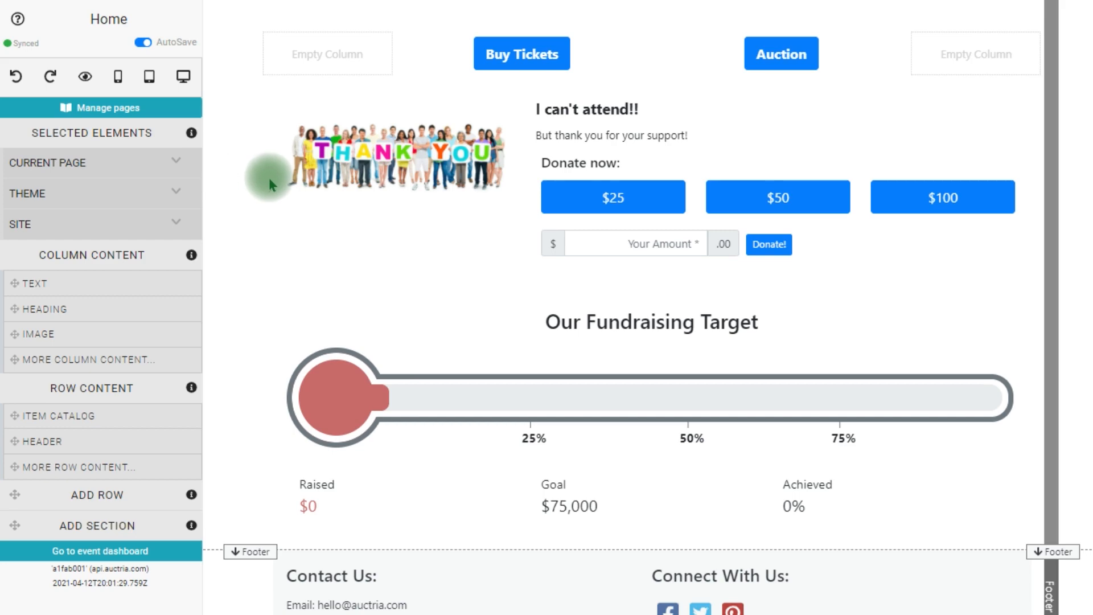
# - Select the bidding countdown and look at its element and current row settings
pyautogui.scroll(5, 287, 181)
pyautogui.click(292, 341)
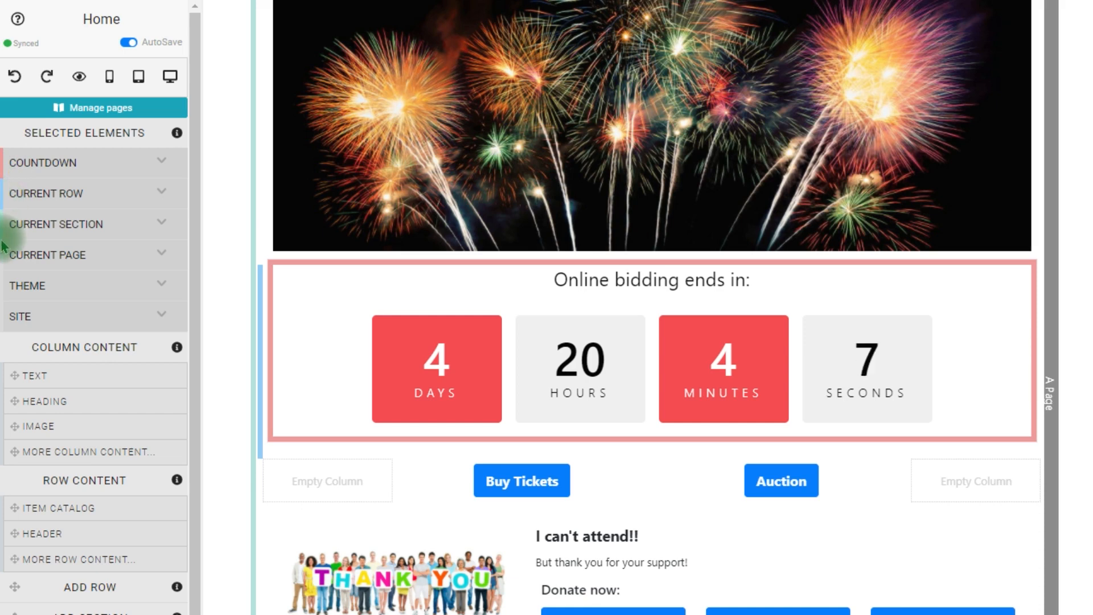
pyautogui.click(156, 161)
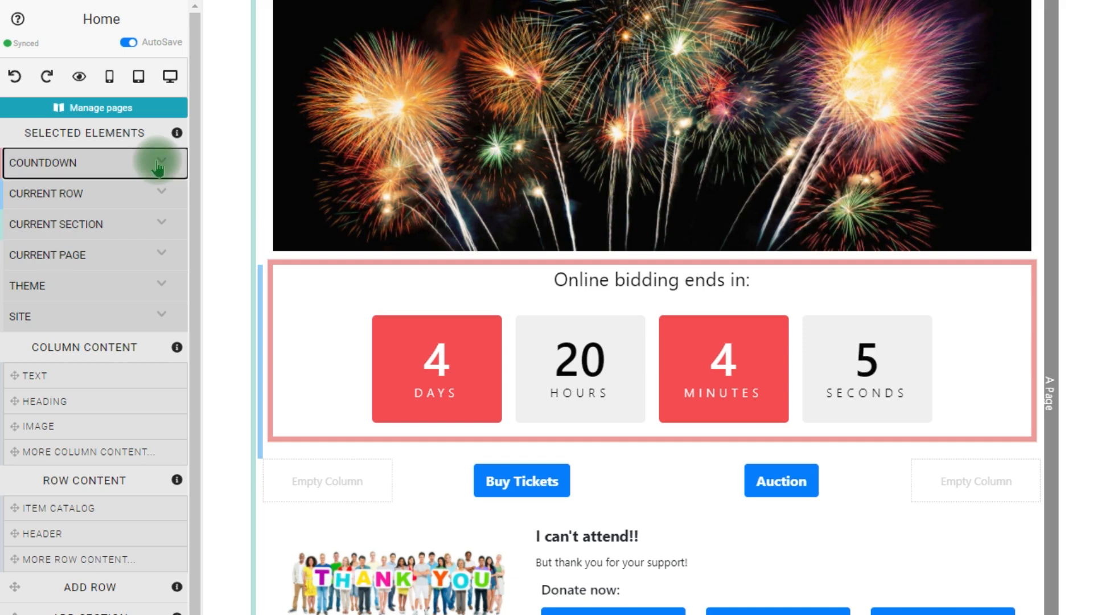
pyautogui.click(158, 162)
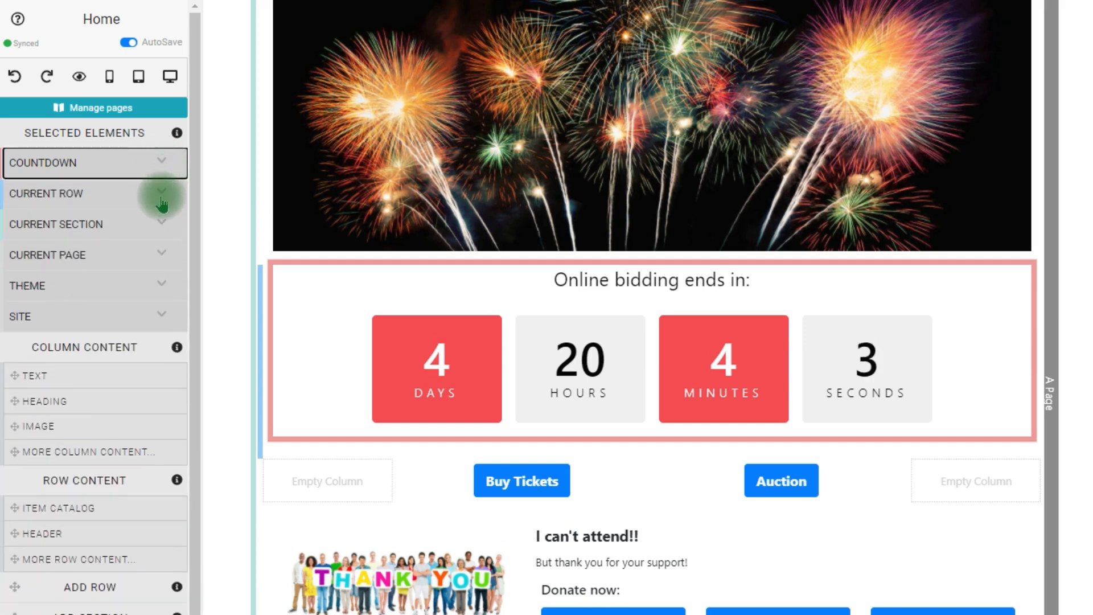
pyautogui.click(160, 196)
pyautogui.click(162, 203)
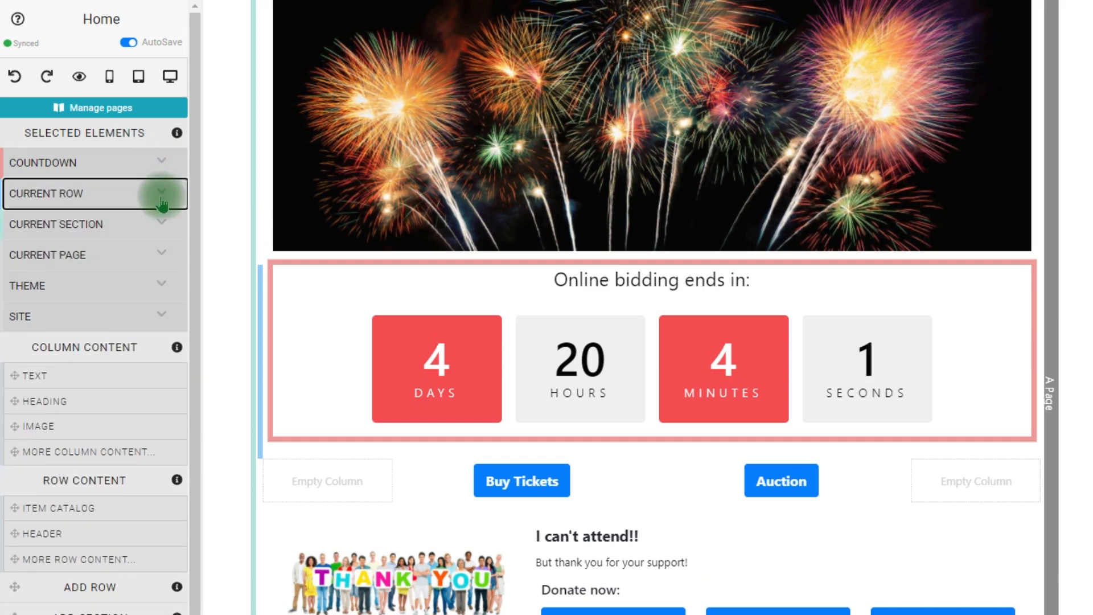
# - Add a text element below the fundraising thermometer, open its content editor and keep the placeholder text
pyautogui.scroll(-4, 234, 255)
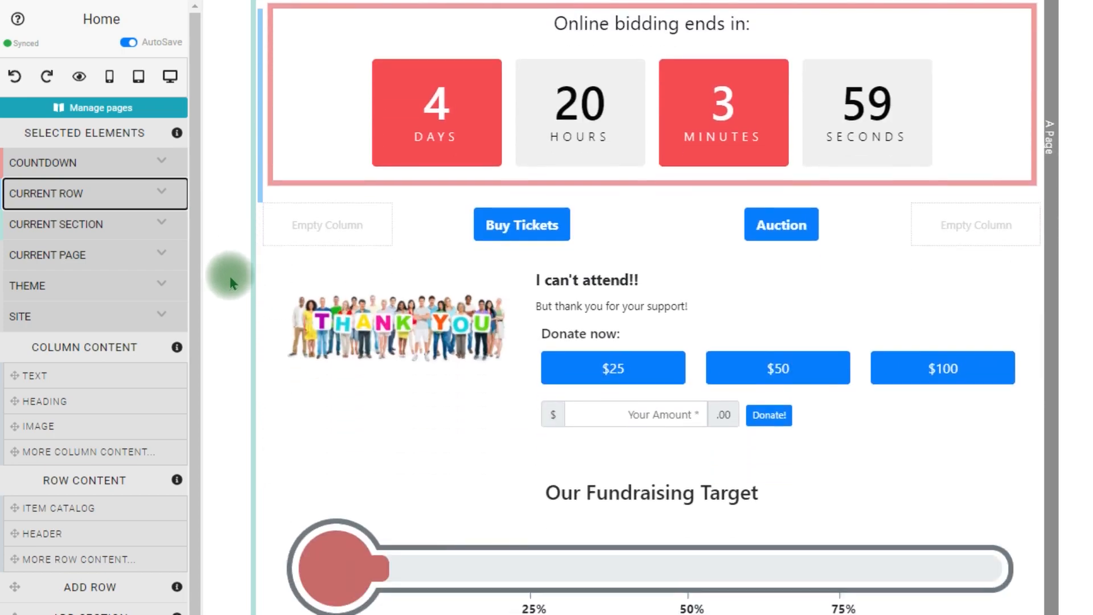
pyautogui.scroll(-3, 245, 366)
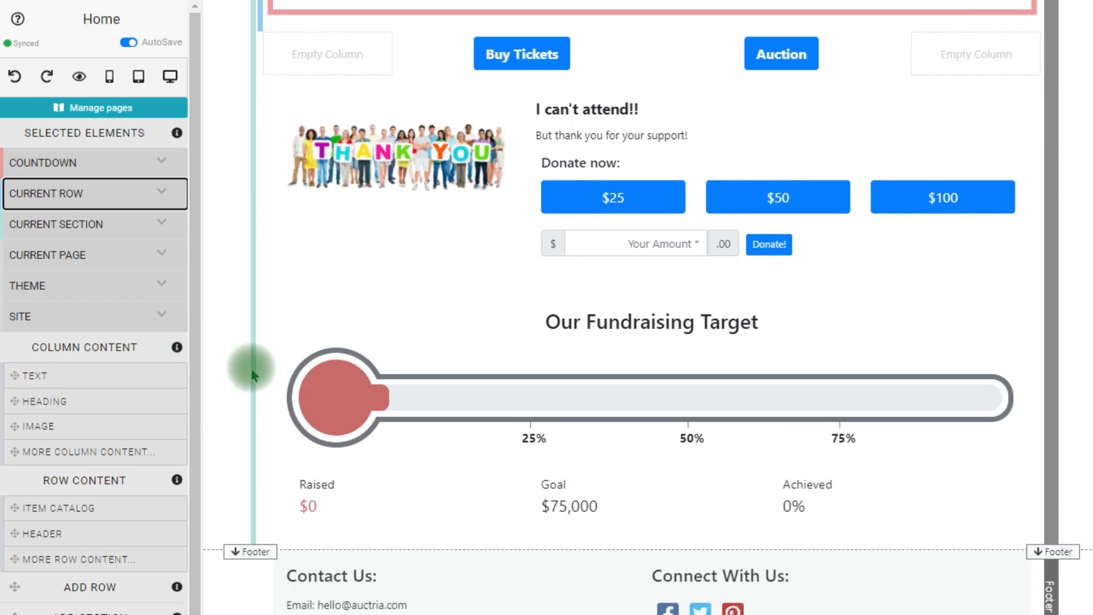
pyautogui.moveTo(152, 371); pyautogui.dragTo(512, 518)
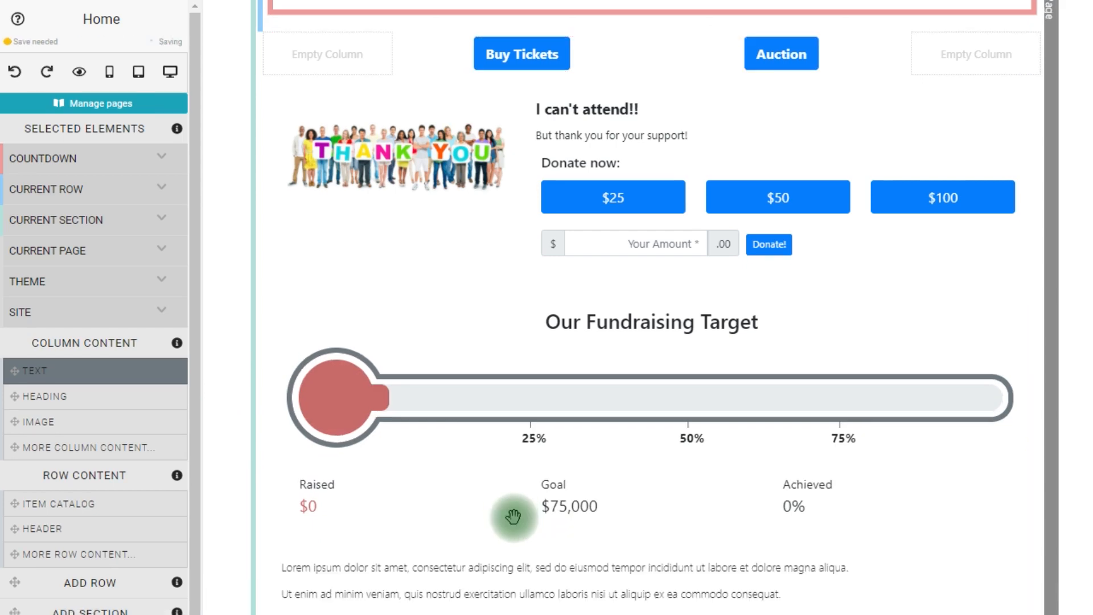
pyautogui.doubleClick(491, 576)
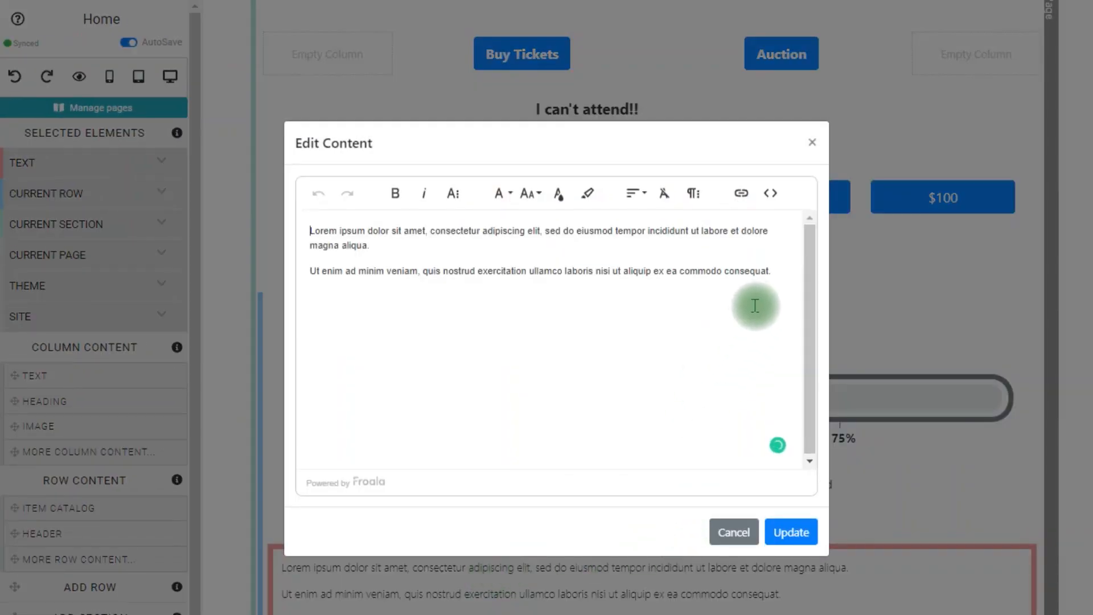
pyautogui.click(789, 532)
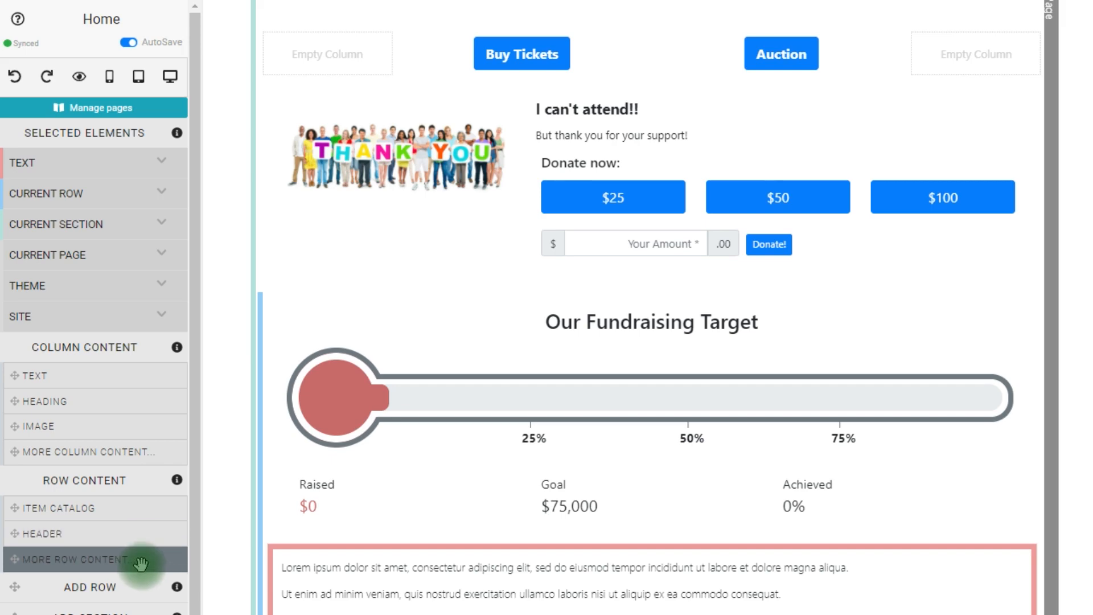
# - Browse the additional row content types offered for the area below the fundraising thermometer, without adding one
pyautogui.moveTo(142, 561); pyautogui.dragTo(558, 541)
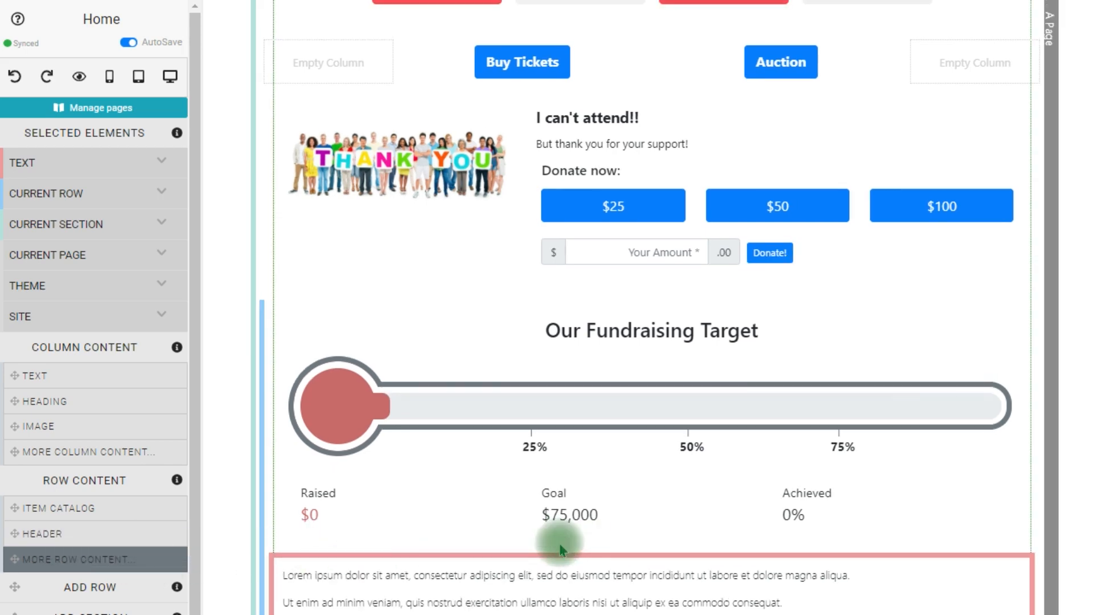
pyautogui.scroll(-2, 566, 172)
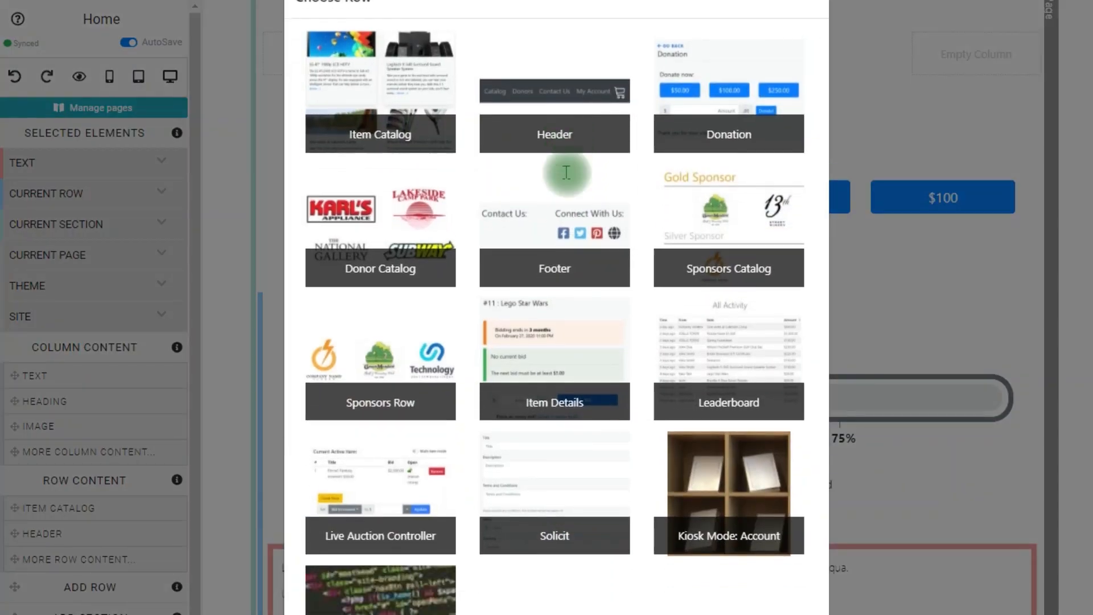
pyautogui.scroll(2, 567, 180)
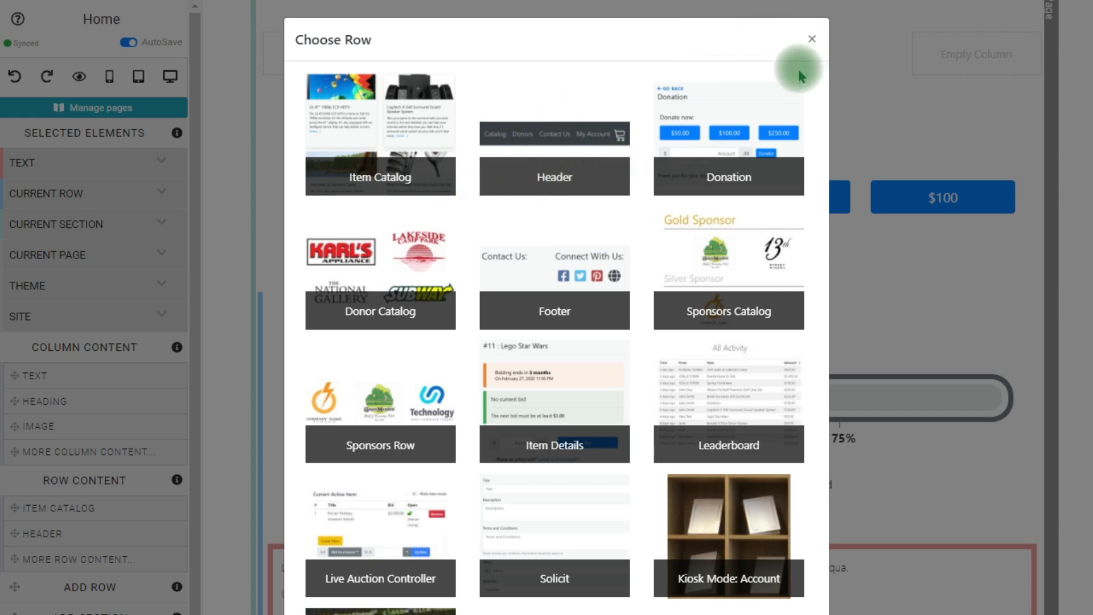
pyautogui.click(406, 281)
# - Browse the basic and rich column content types offered for the page, without adding one
pyautogui.moveTo(118, 454); pyautogui.dragTo(469, 549)
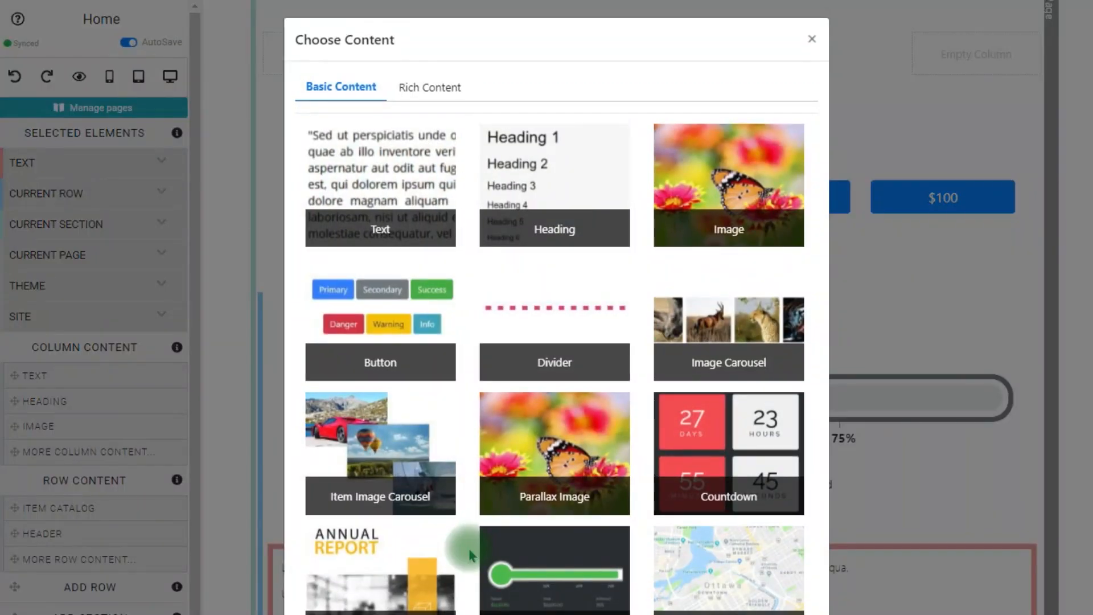
pyautogui.click(438, 90)
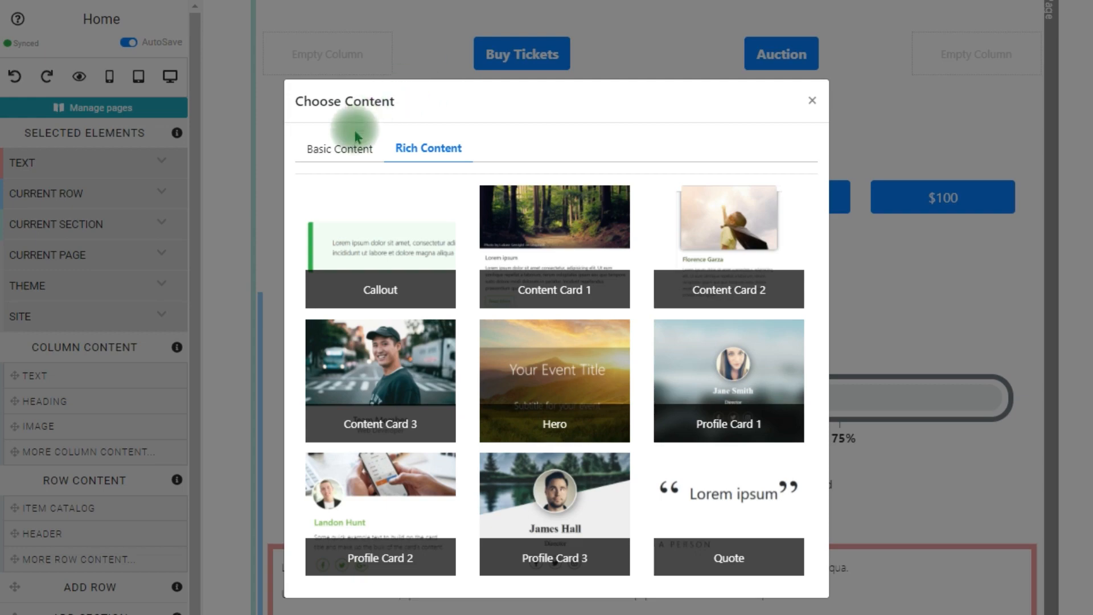
pyautogui.click(339, 151)
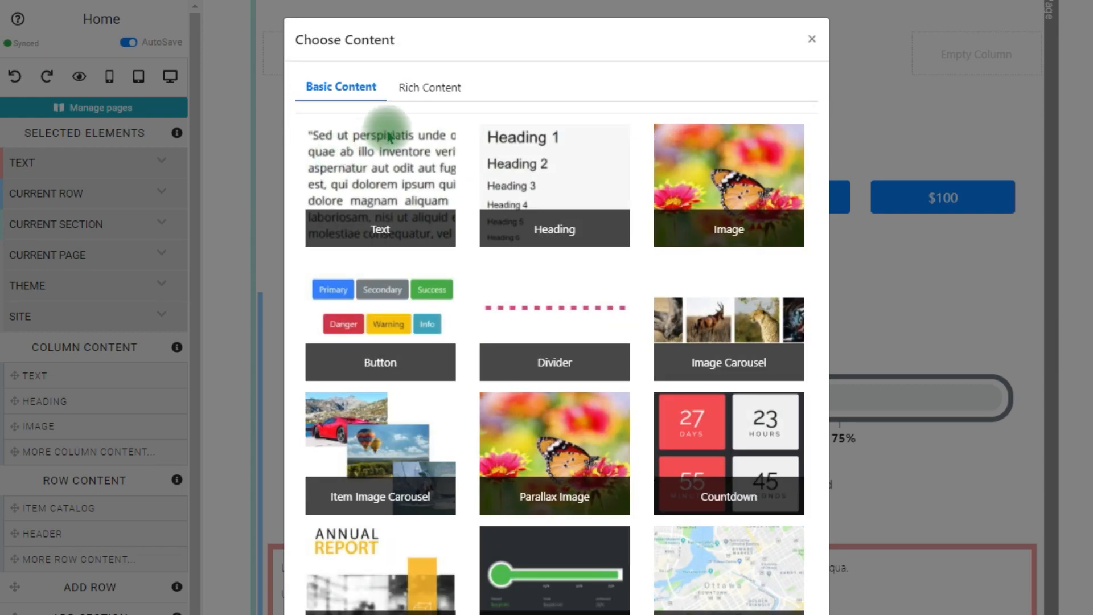
pyautogui.click(810, 42)
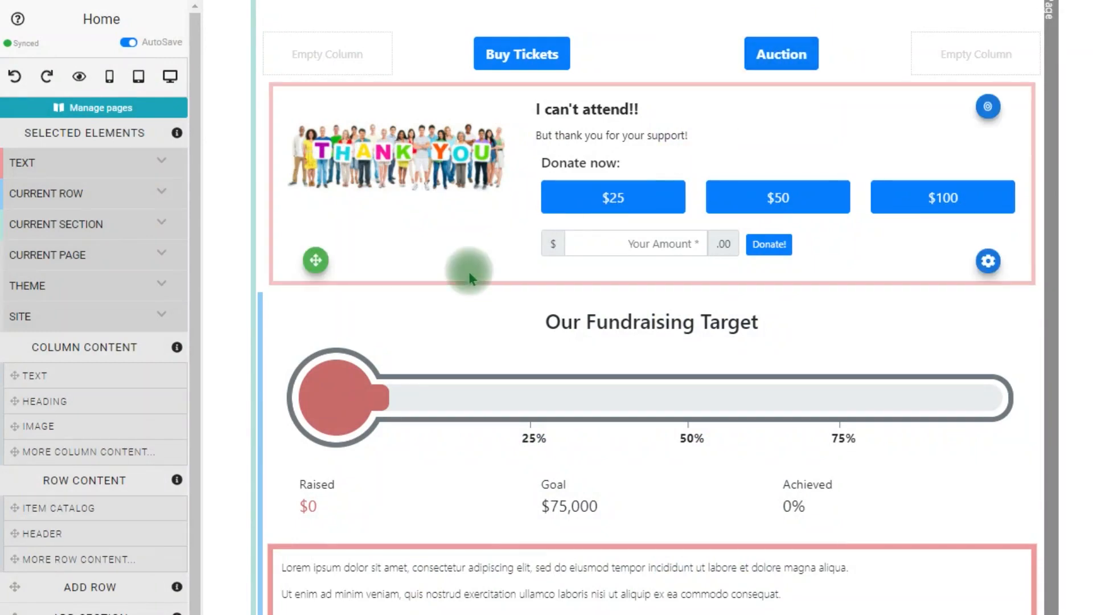
# - Add an image element between the fundraising thermometer and the placeholder text, and check the Pexels and Unsplash image sources
pyautogui.moveTo(110, 425); pyautogui.dragTo(556, 542)
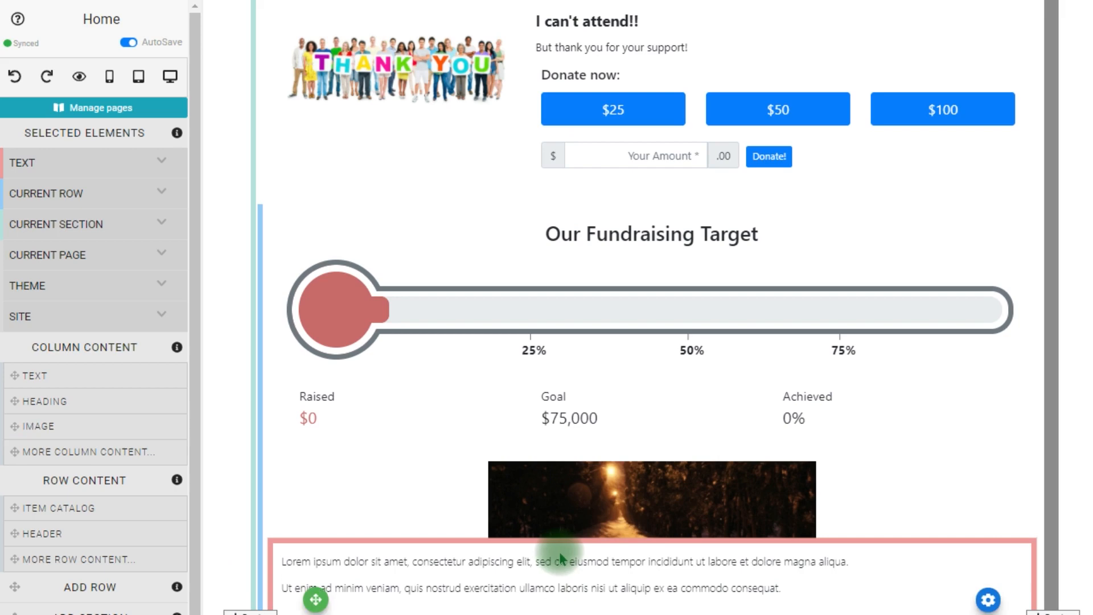
pyautogui.click(665, 511)
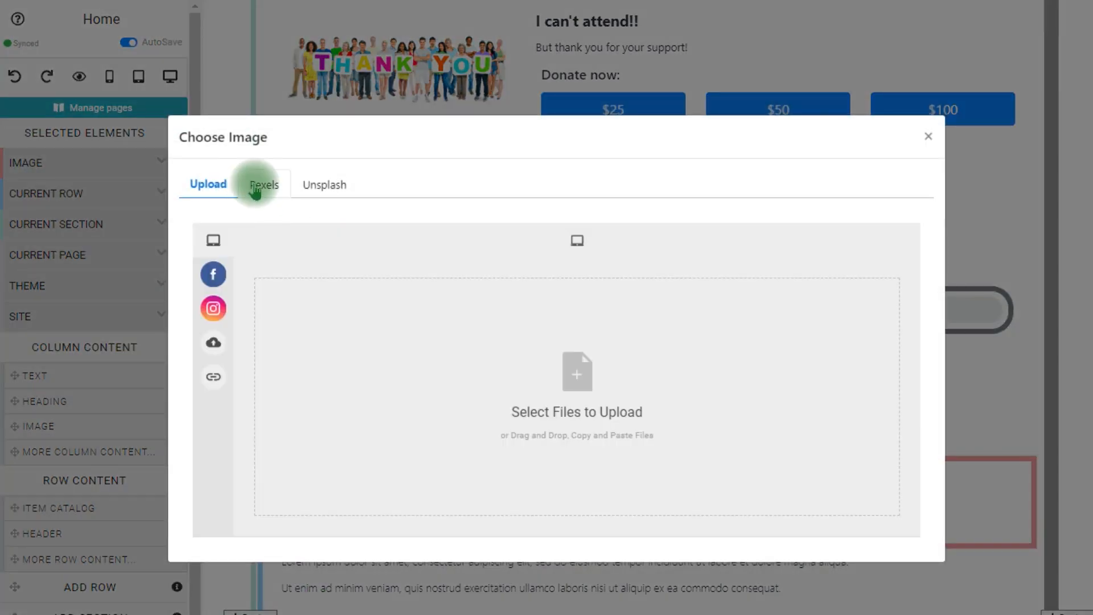
pyautogui.click(255, 192)
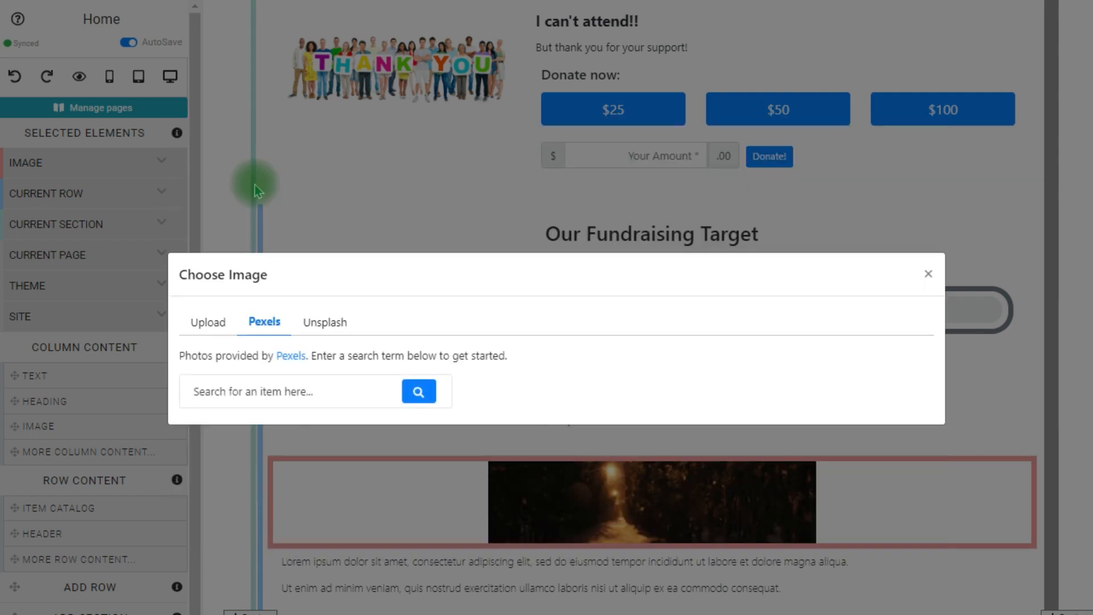
pyautogui.click(333, 323)
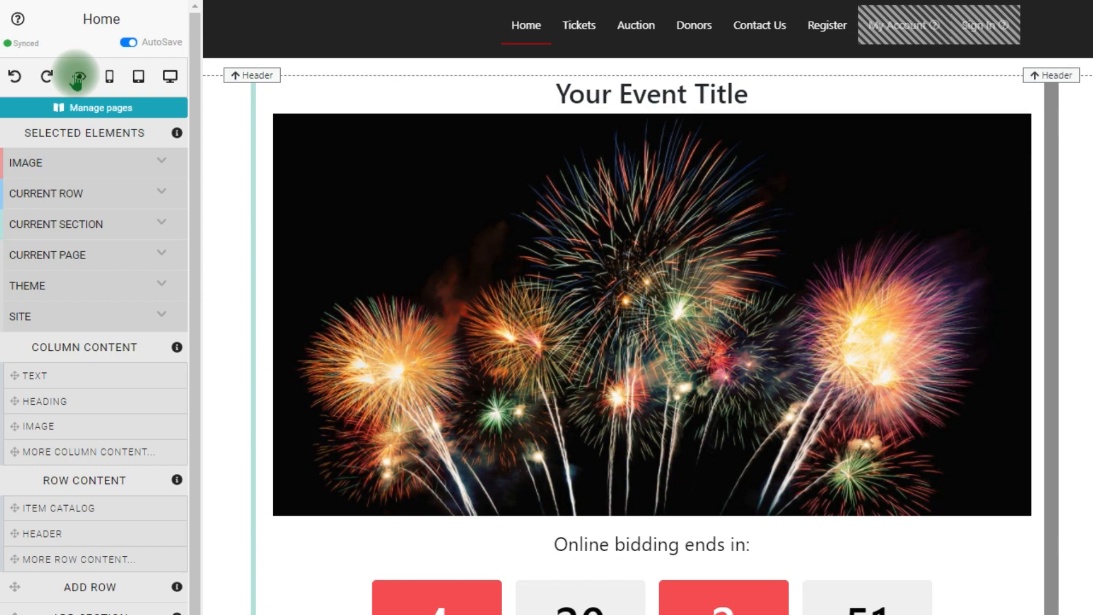
# - Preview the Home page without the editing tools, then in phone, tablet and desktop layouts, and return to editing
pyautogui.click(78, 78)
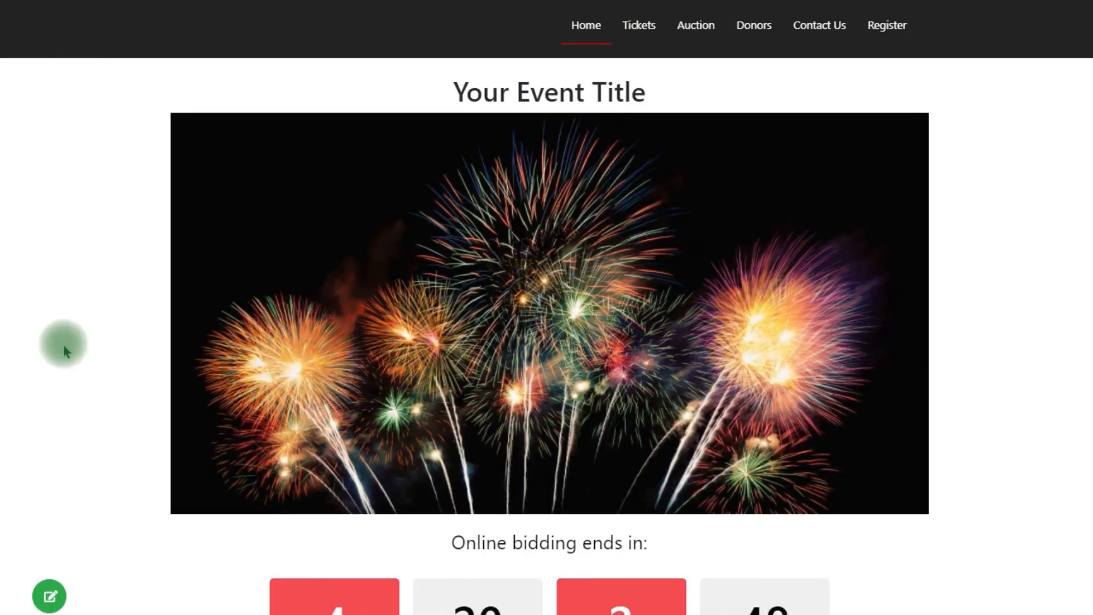
pyautogui.click(50, 594)
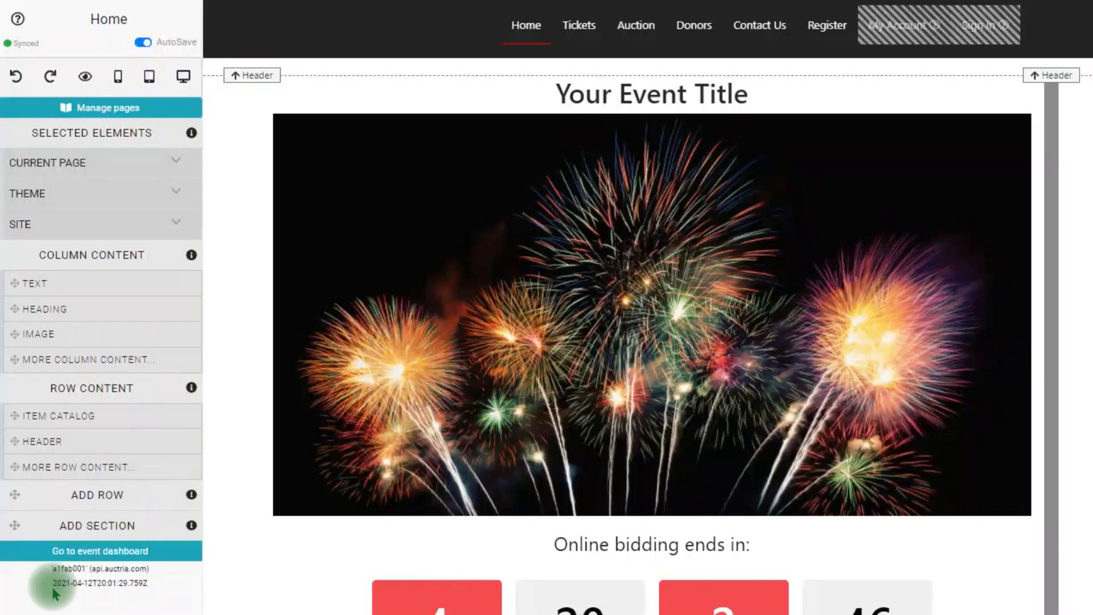
pyautogui.click(118, 78)
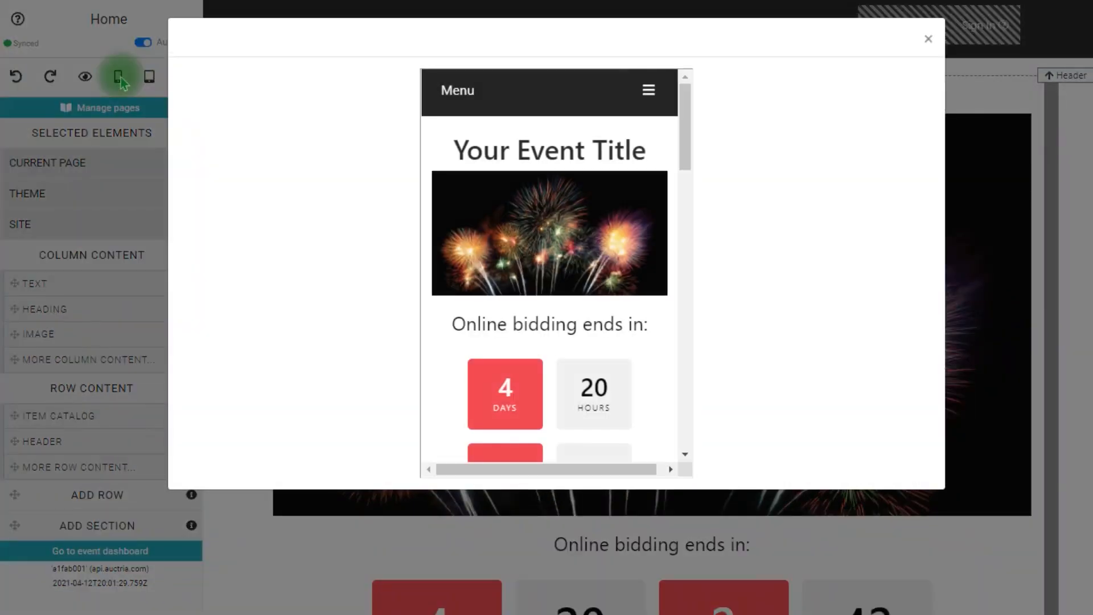
pyautogui.click(928, 38)
pyautogui.click(149, 77)
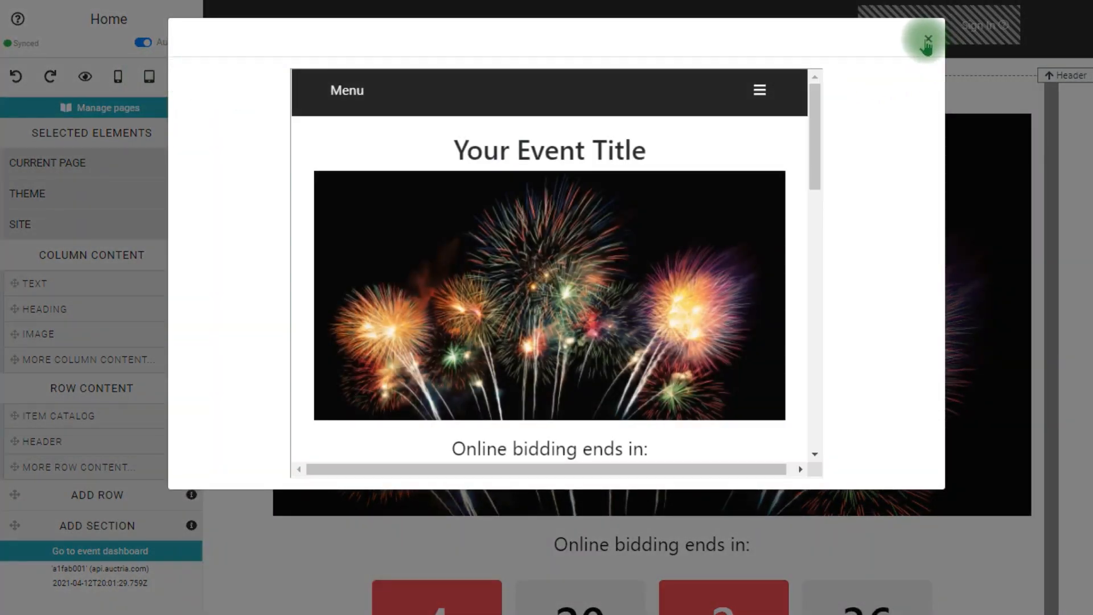
pyautogui.click(926, 41)
pyautogui.click(182, 75)
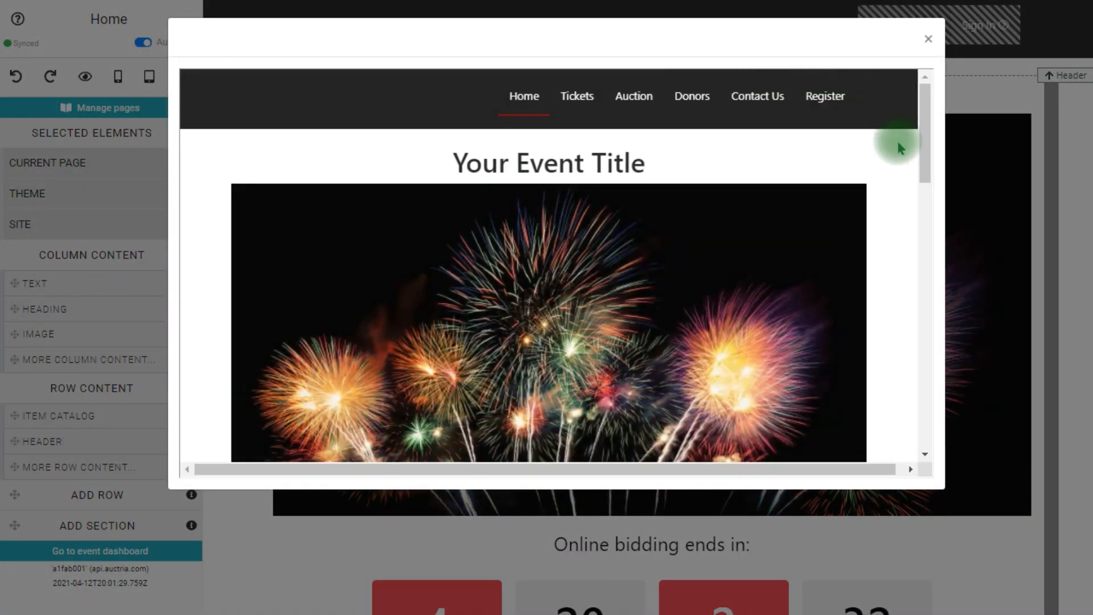
pyautogui.scroll(-5, 898, 146)
pyautogui.click(928, 39)
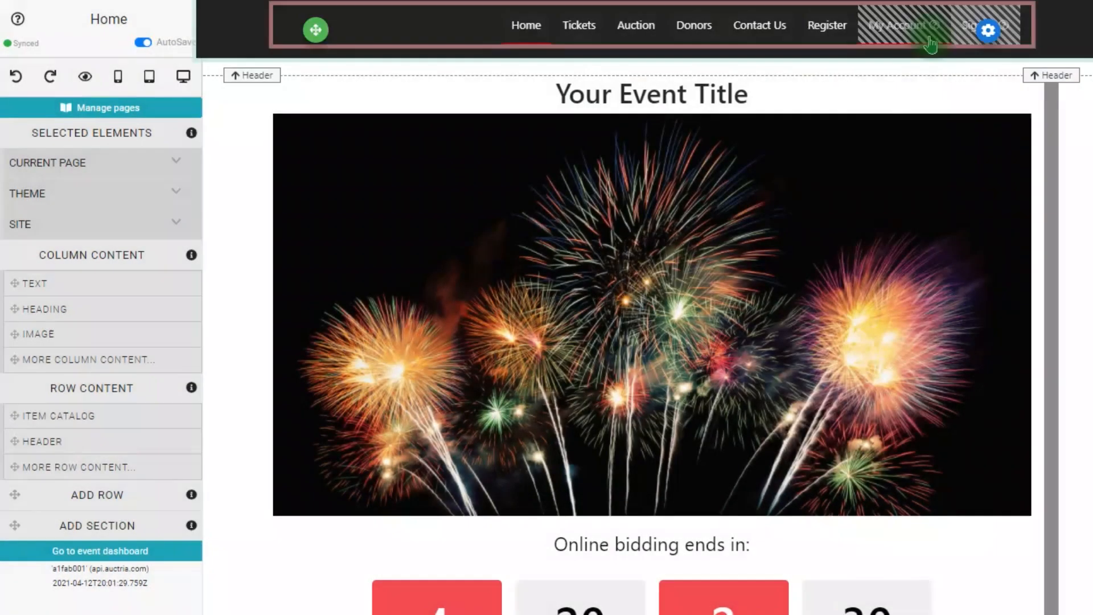
# - Add a heading element above the event title, then undo and redo the addition
pyautogui.moveTo(135, 294); pyautogui.dragTo(600, 98)
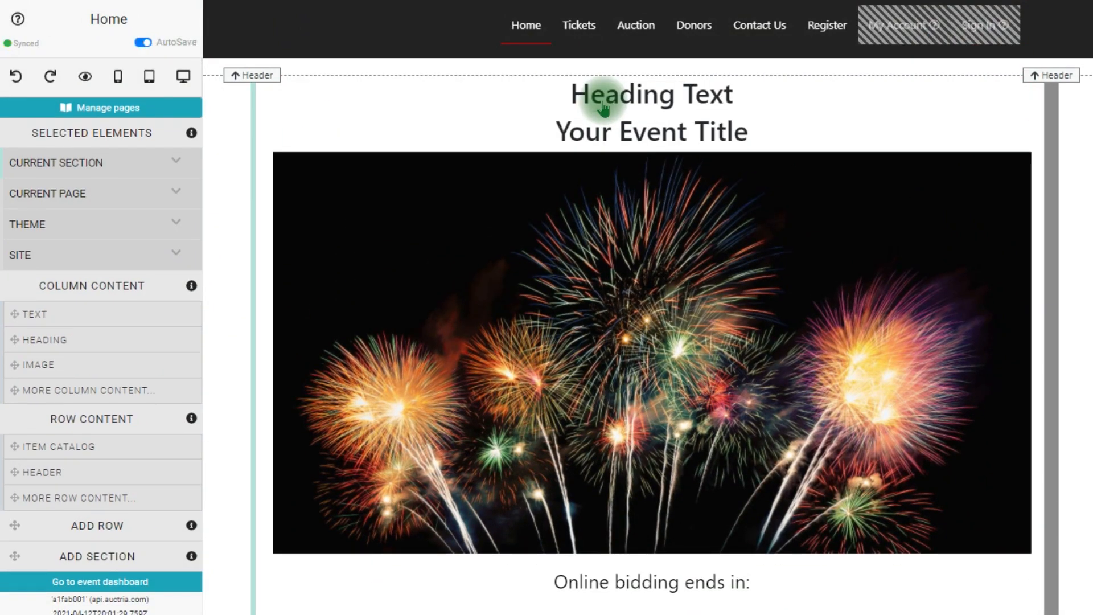
pyautogui.click(16, 76)
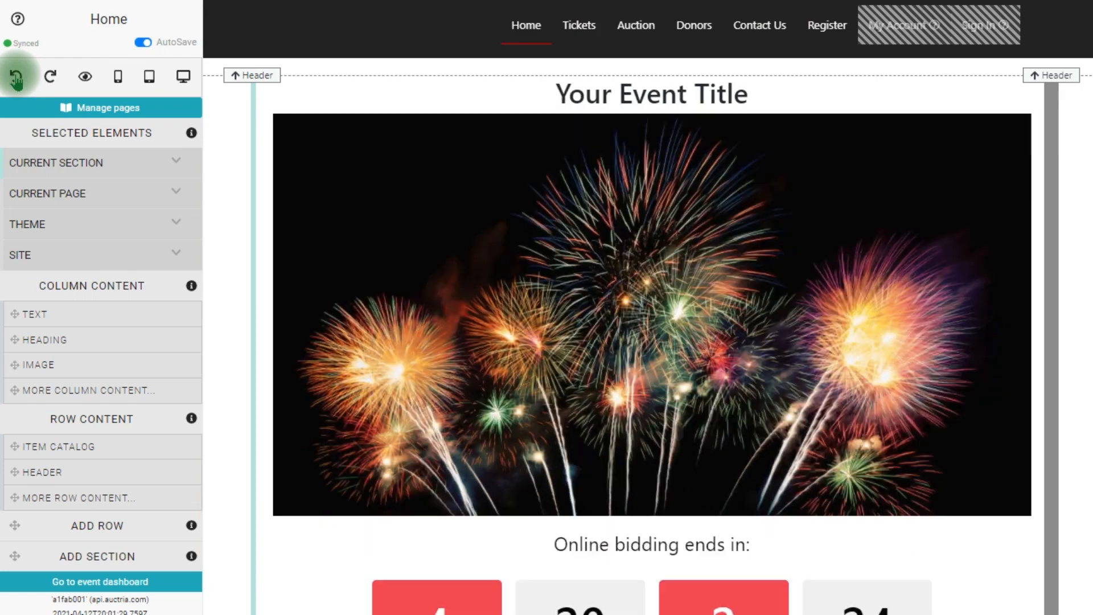
pyautogui.click(50, 76)
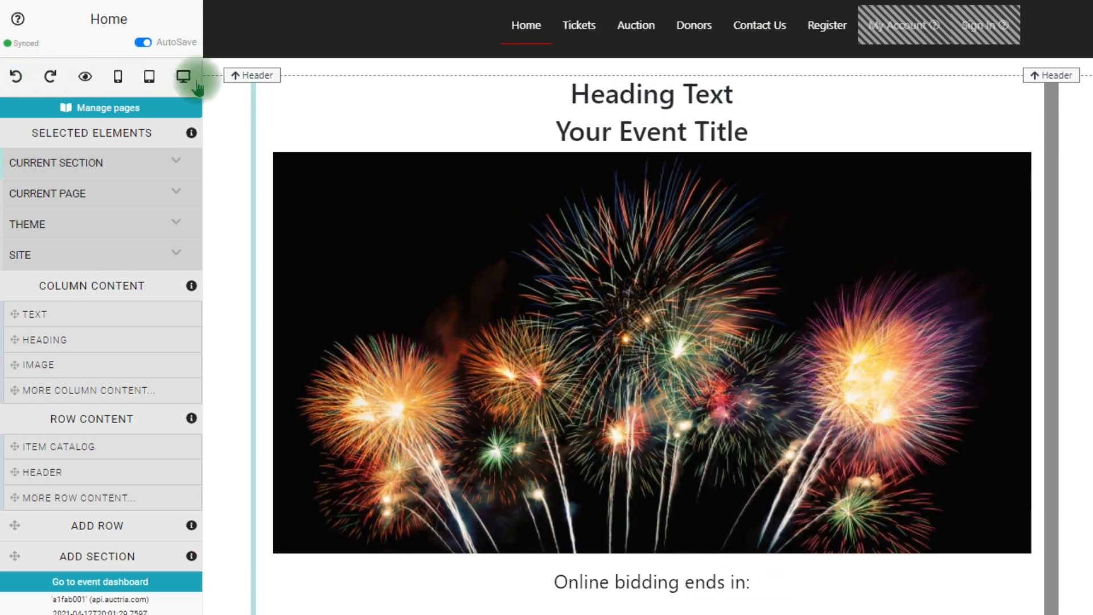
# - Replace the text of the heading above the event title with "Awesome auction name", then undo and redo the change
pyautogui.doubleClick(565, 94)
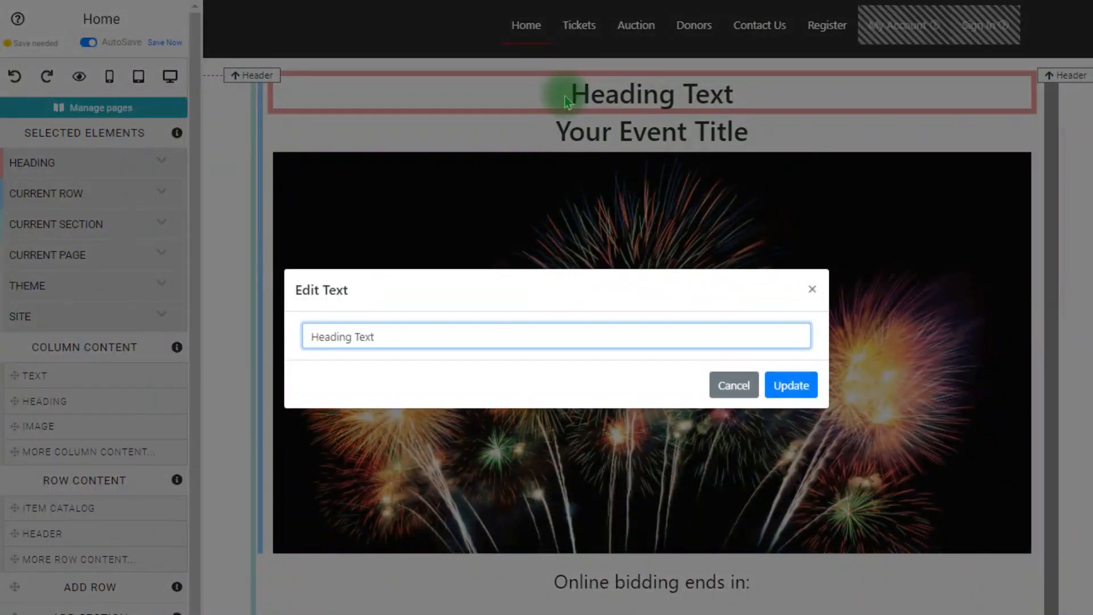
pyautogui.hotkey('ctrl', 'a')
pyautogui.press('BackSpace')
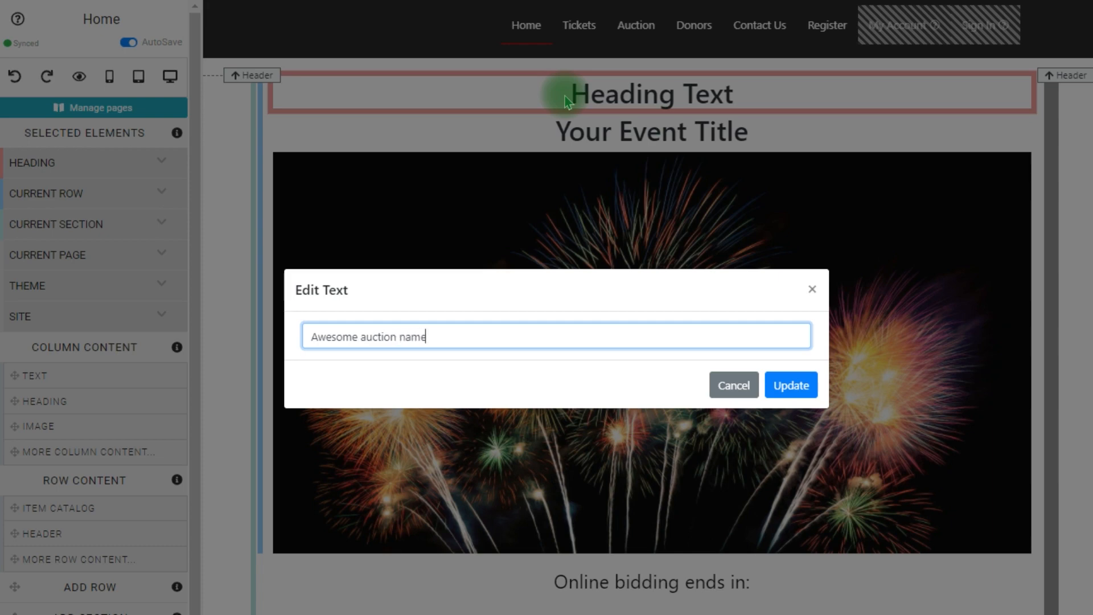
pyautogui.write('Awesome auction name')
pyautogui.click(790, 386)
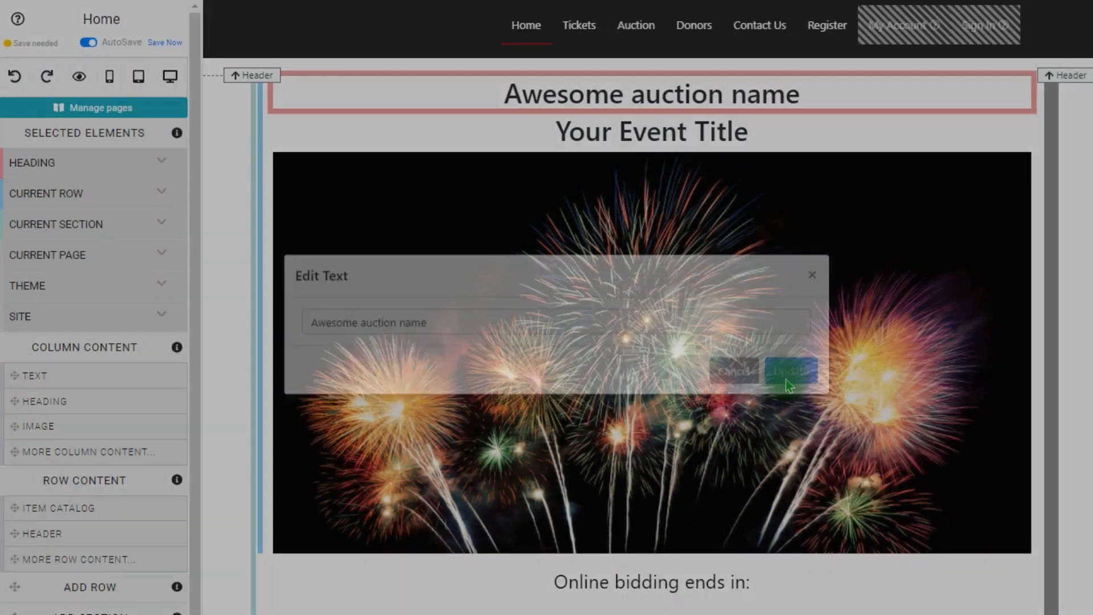
pyautogui.click(12, 78)
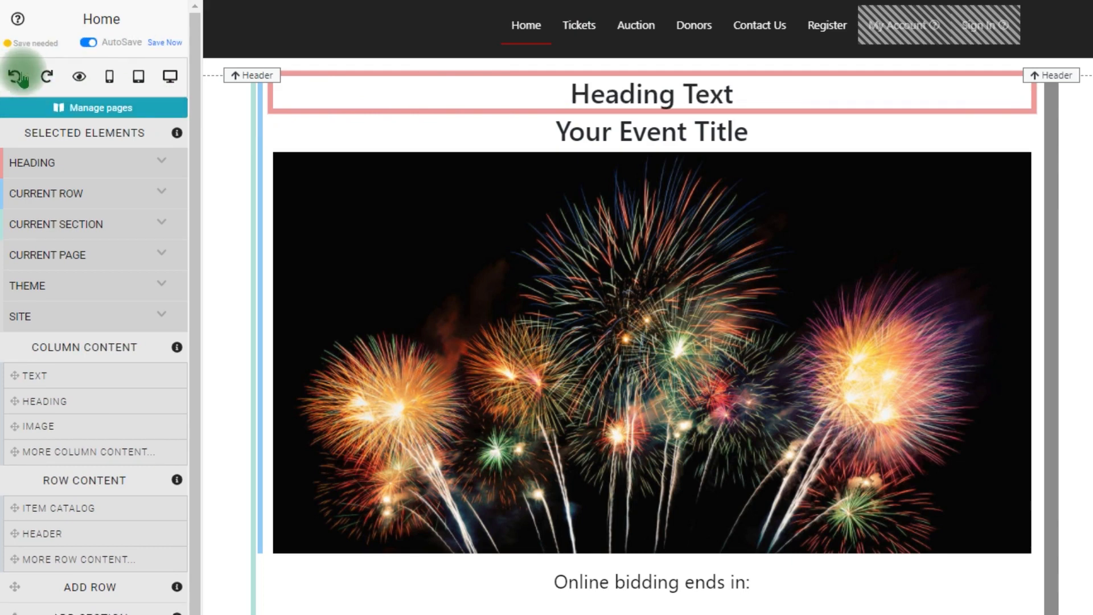
pyautogui.click(46, 78)
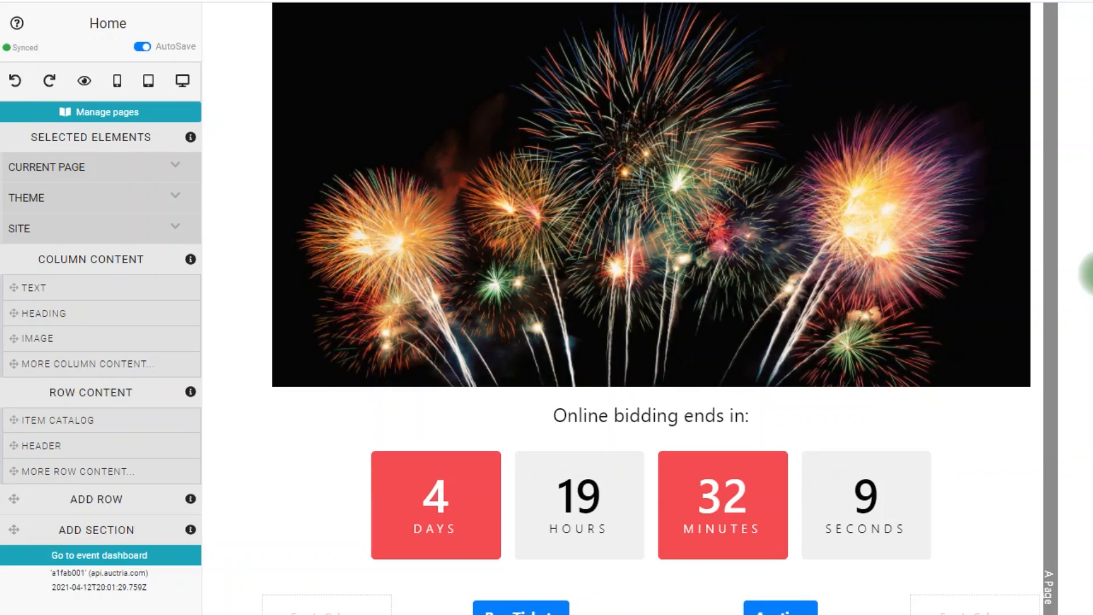
# - Show the available element actions for the bidding countdown and for the donation block
pyautogui.scroll(-4, 1087, 273)
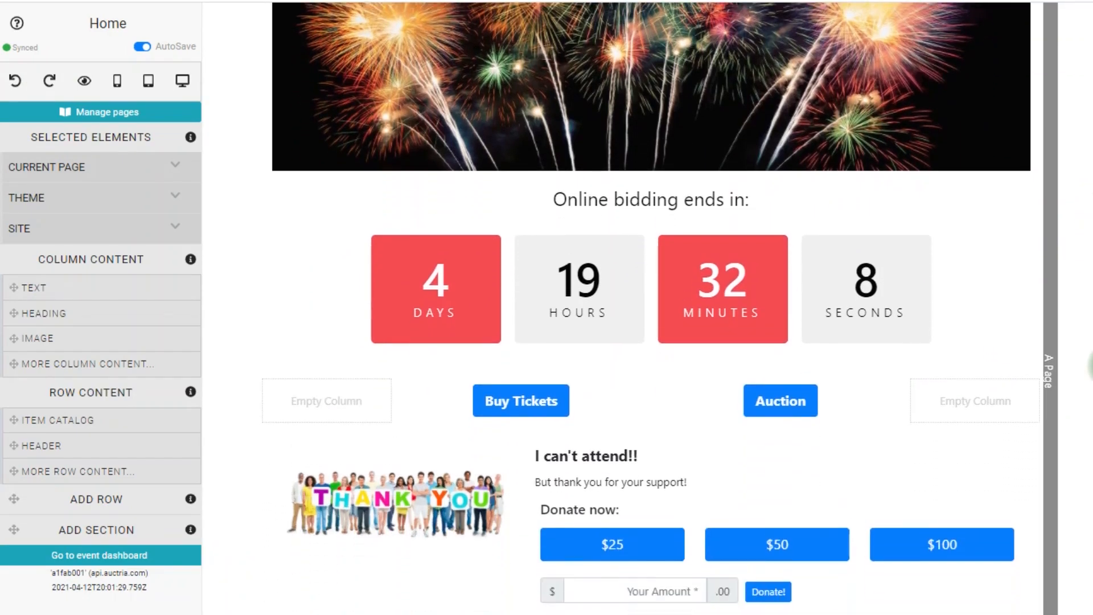
pyautogui.click(988, 326)
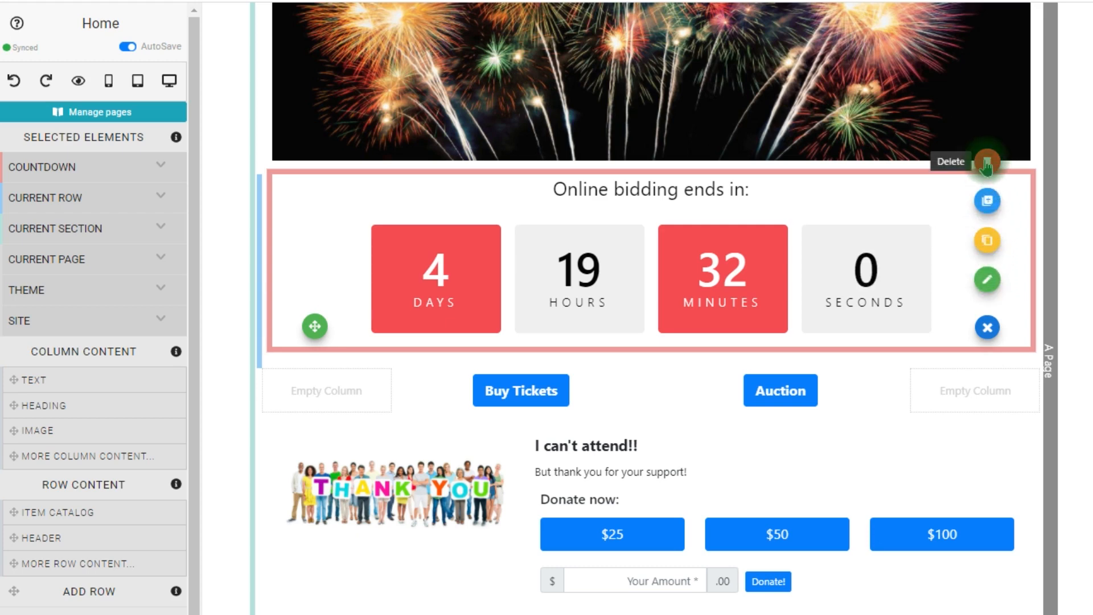
pyautogui.click(984, 597)
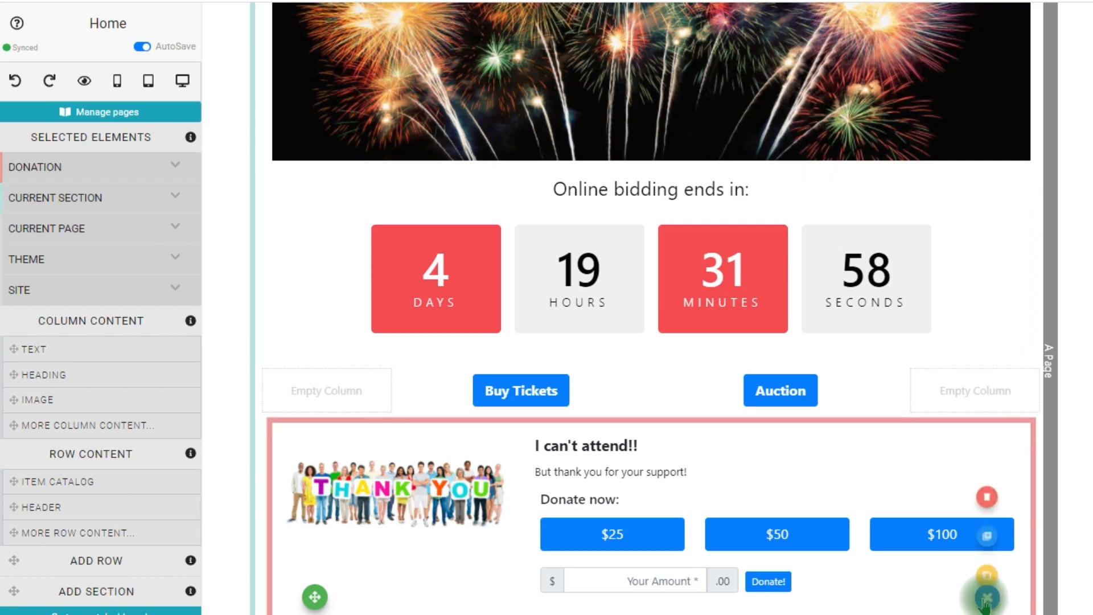
# - Open the bidding countdown's target dates for editing, review them and close without saving
pyautogui.click(984, 342)
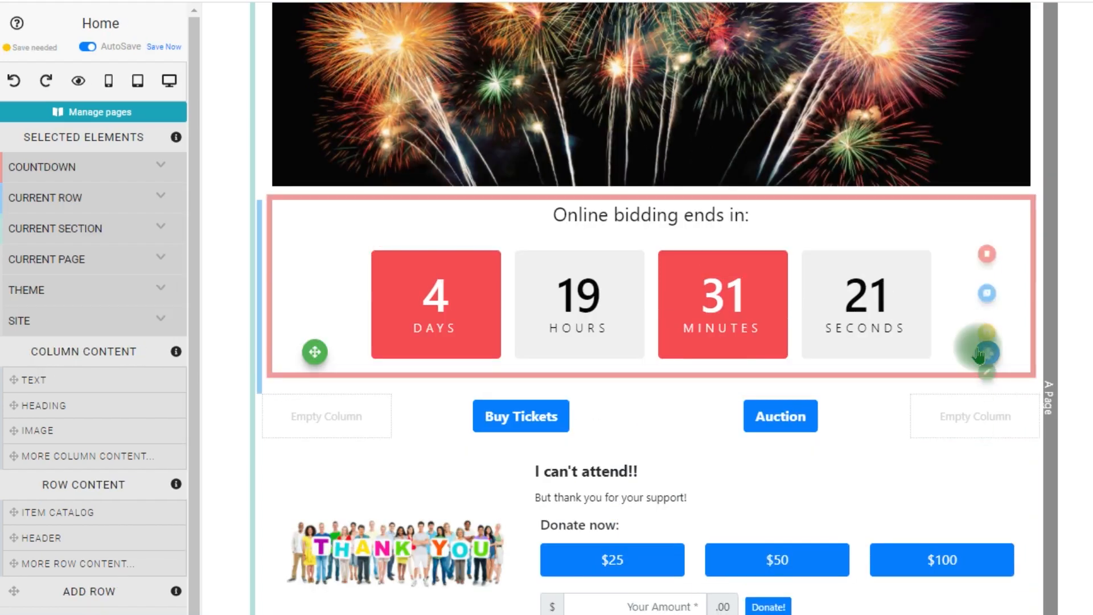
pyautogui.click(987, 307)
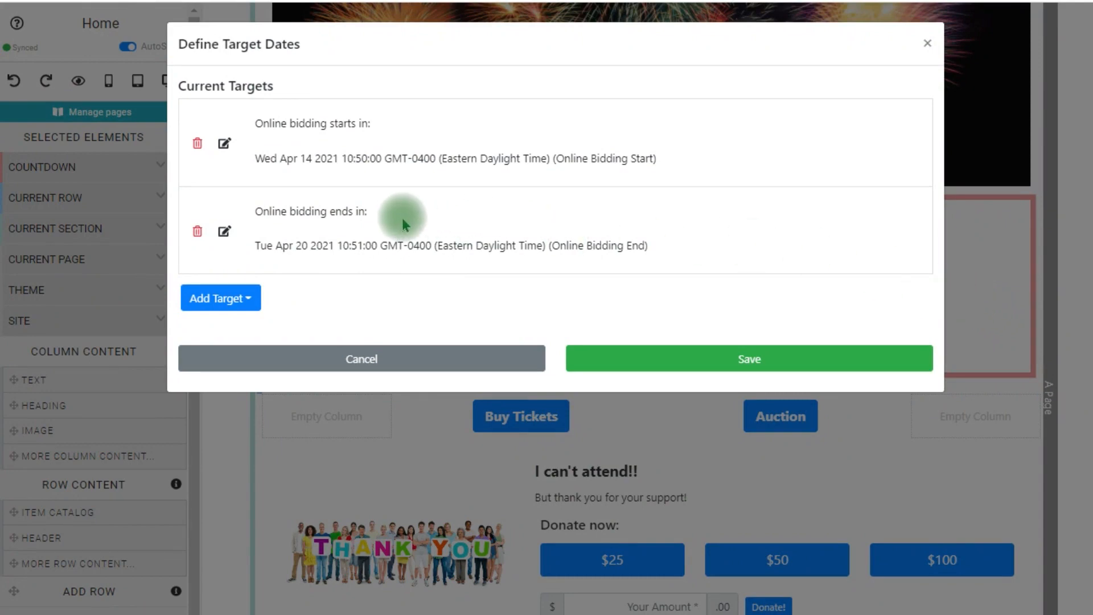
pyautogui.click(927, 44)
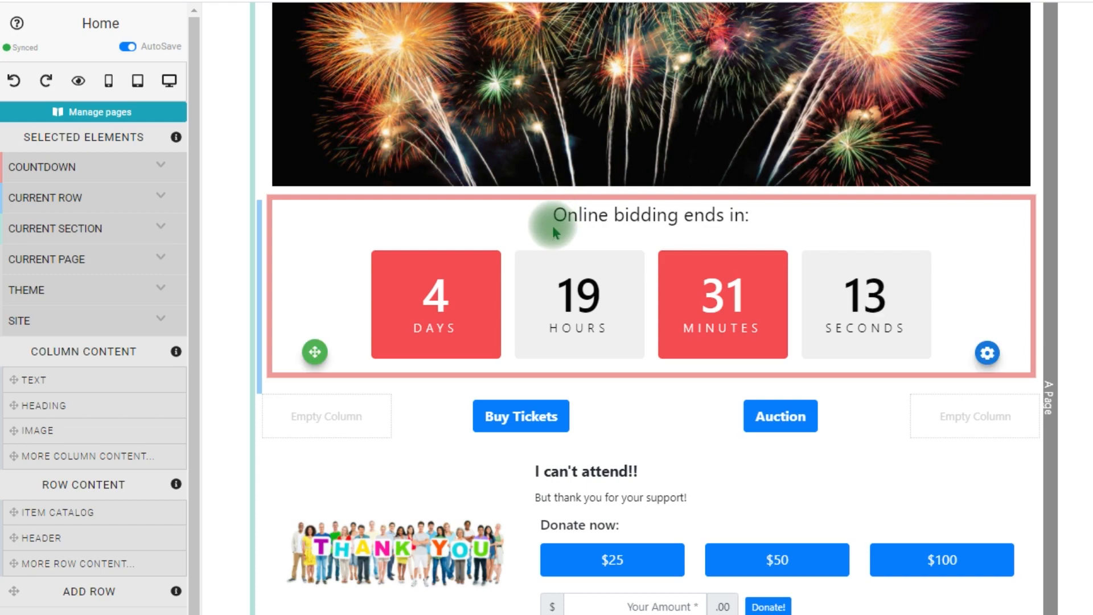
# - Open the fireworks image for editing, close the image chooser without choosing a file, and show the image's property settings
pyautogui.click(811, 136)
pyautogui.click(985, 160)
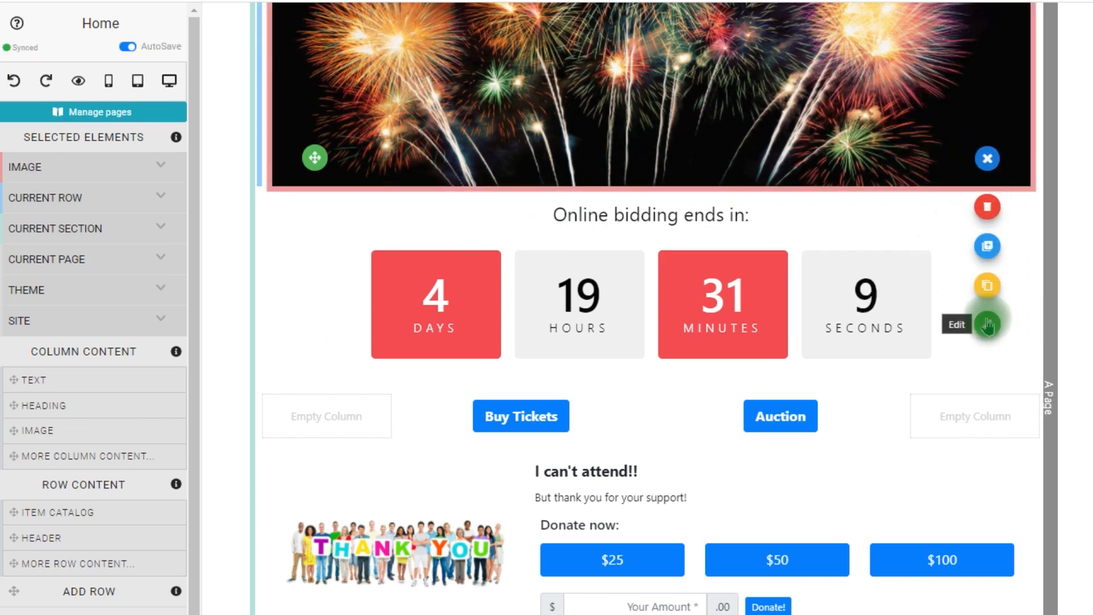
pyautogui.click(989, 320)
pyautogui.click(927, 131)
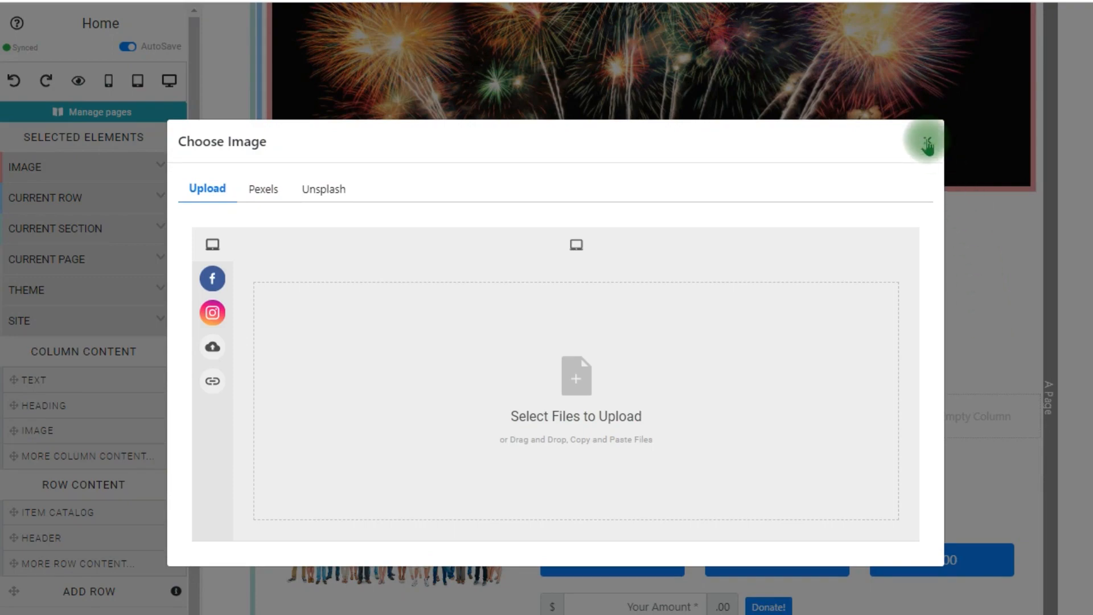
pyautogui.click(124, 167)
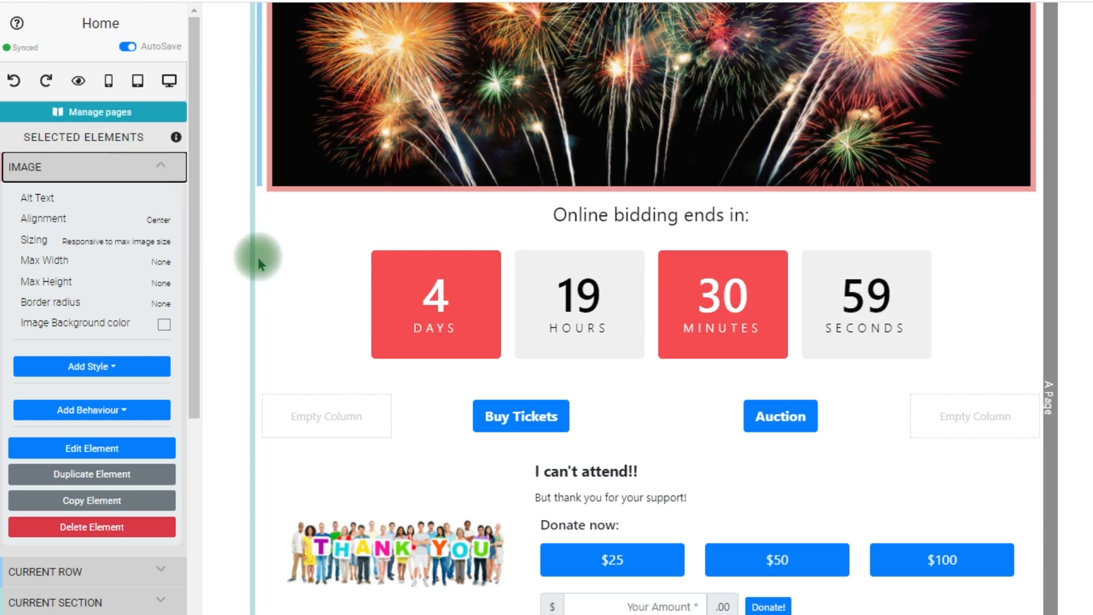
pyautogui.scroll(-9, 226, 290)
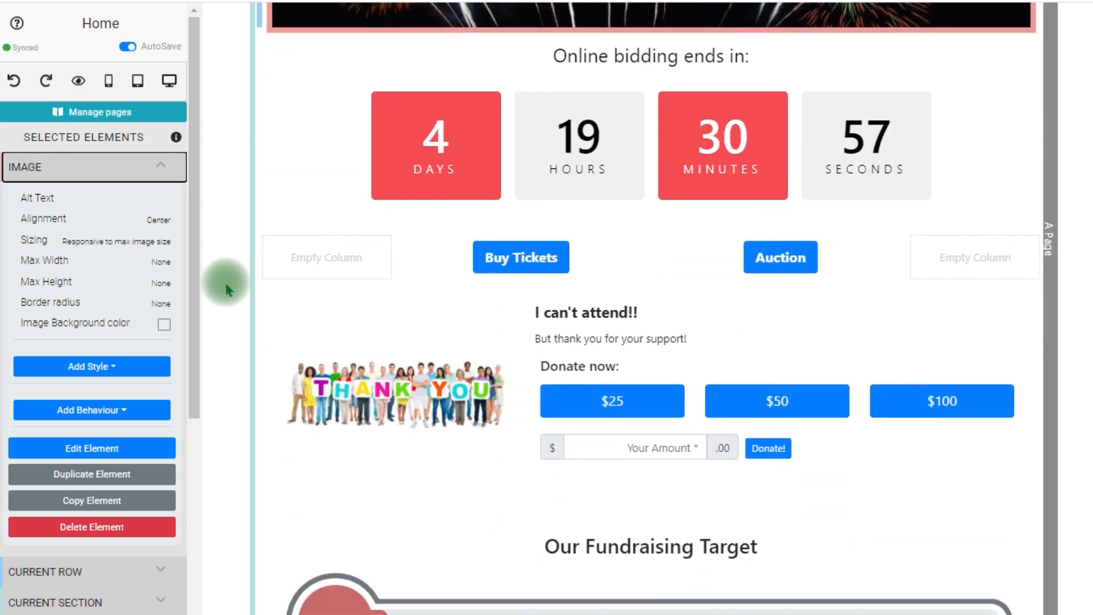